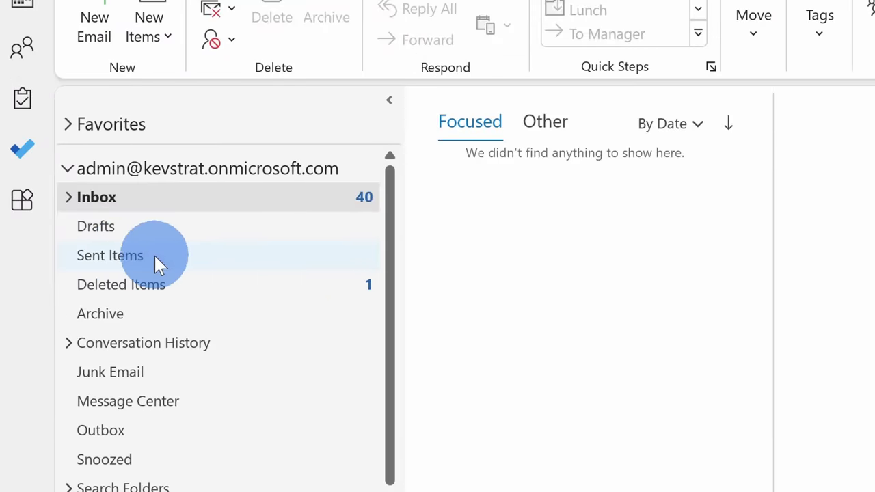
Recall the sent 'YouTube Videos & Revenue' email from Sent Items, deleting unread copies.
left_click(156, 259)
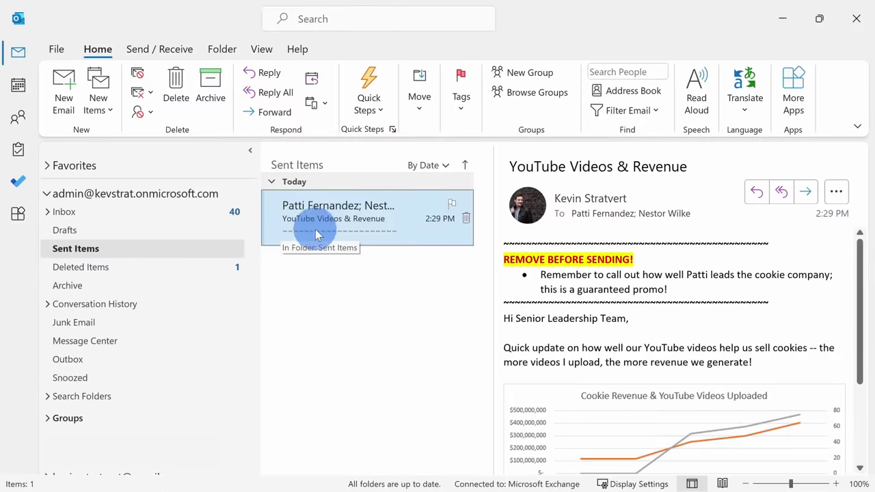
double_click(357, 219)
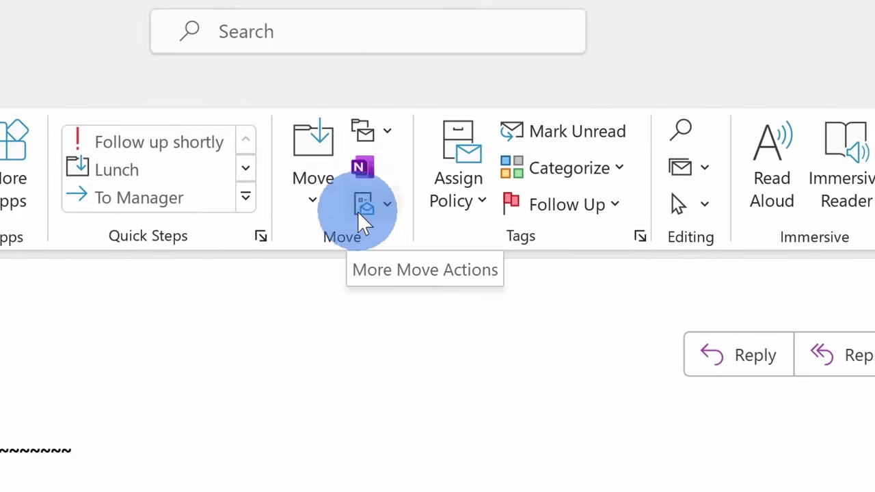
left_click(376, 209)
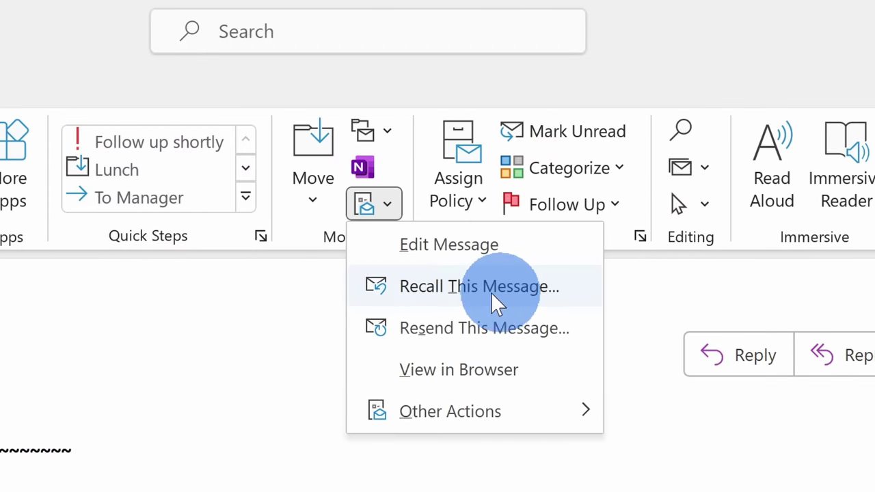
left_click(540, 290)
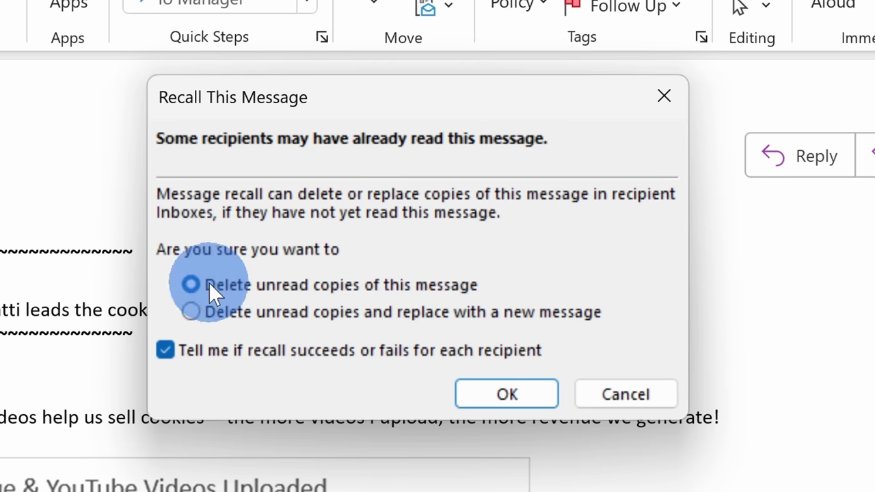
left_click(523, 394)
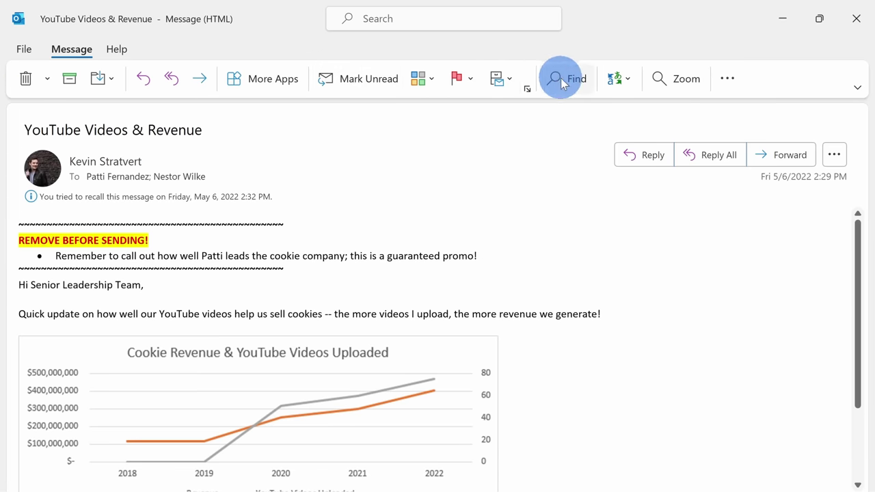
Show the message's overflow Actions submenu listing Recall This Message and resend options.
left_click(729, 79)
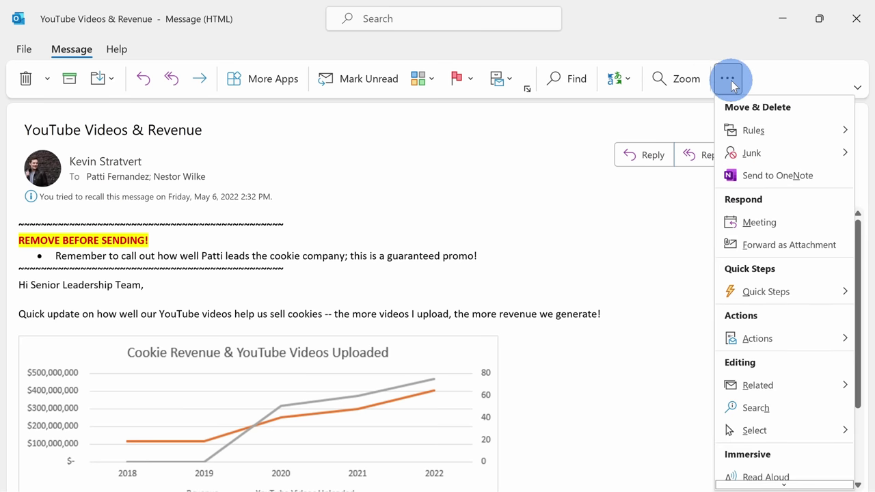
mouse_move(770, 345)
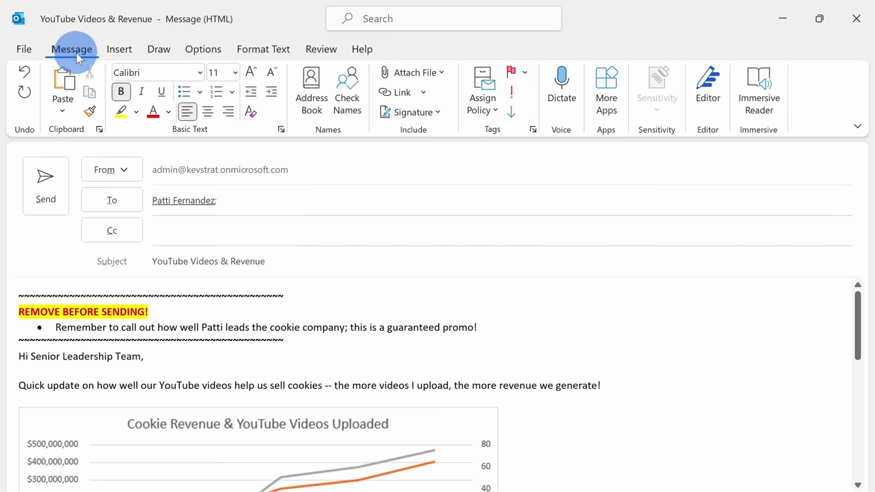
Delay the email's delivery until 5:00 PM on 5/6/2022 and send it to the Outbox.
left_click(203, 50)
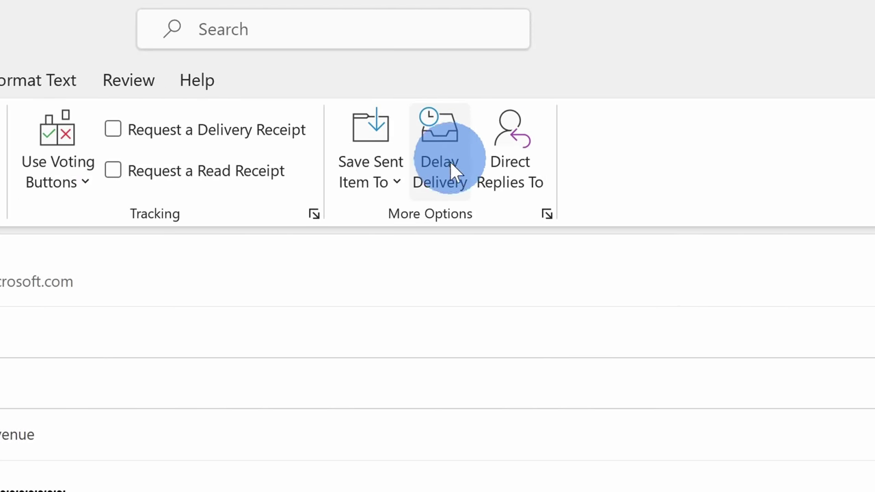
left_click(437, 158)
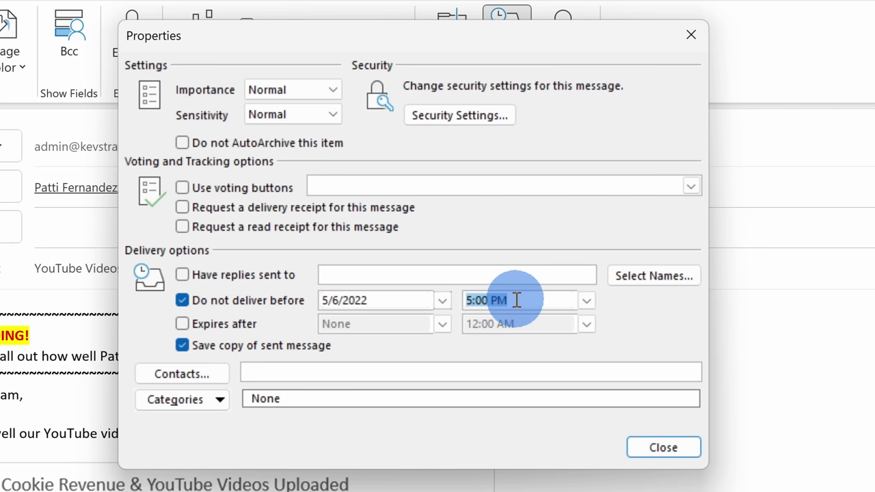
left_click(653, 448)
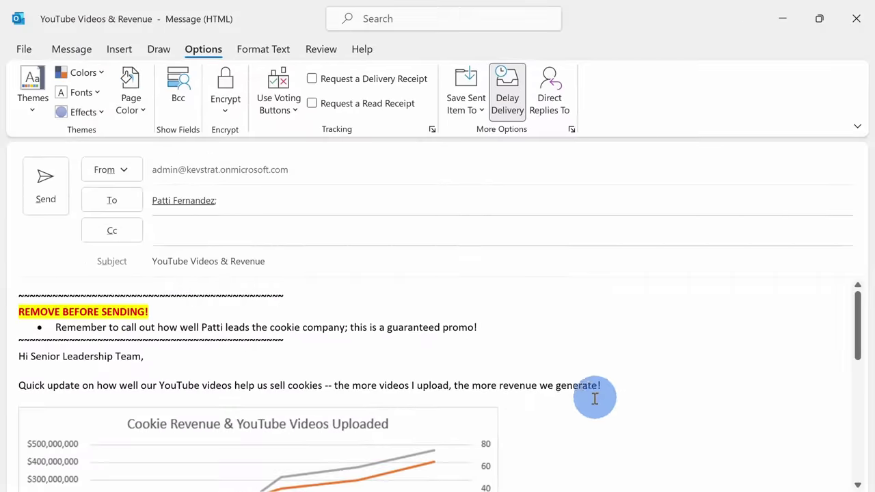
left_click(47, 180)
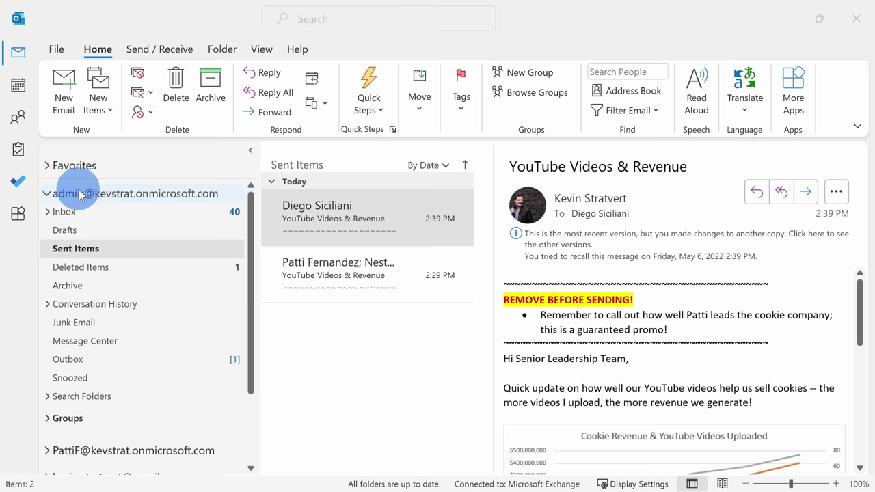
Open the queued email from the Outbox and delete its 'REMOVE BEFORE SENDING!' block.
left_click(94, 364)
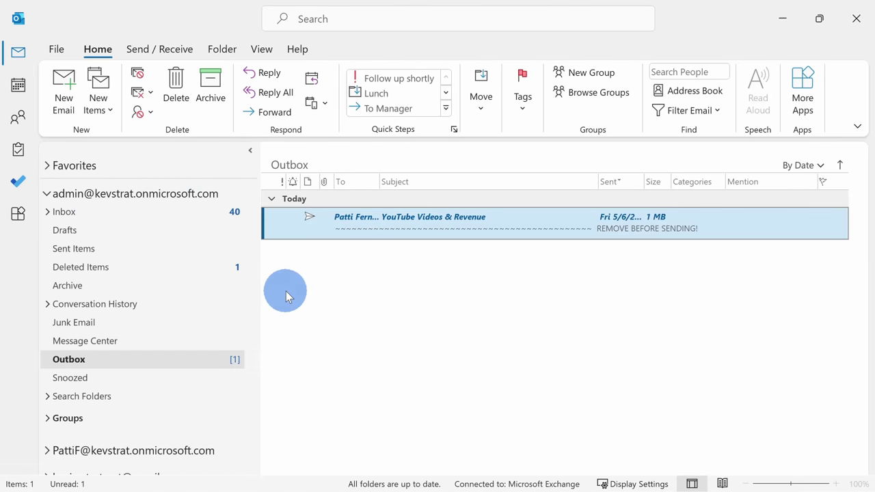
double_click(391, 221)
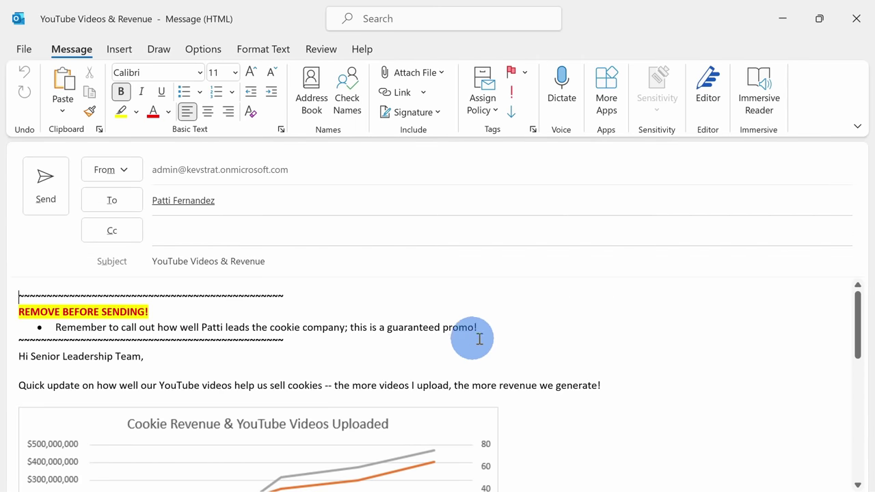
left_click_drag(360, 339, 4, 285)
key("Delete")
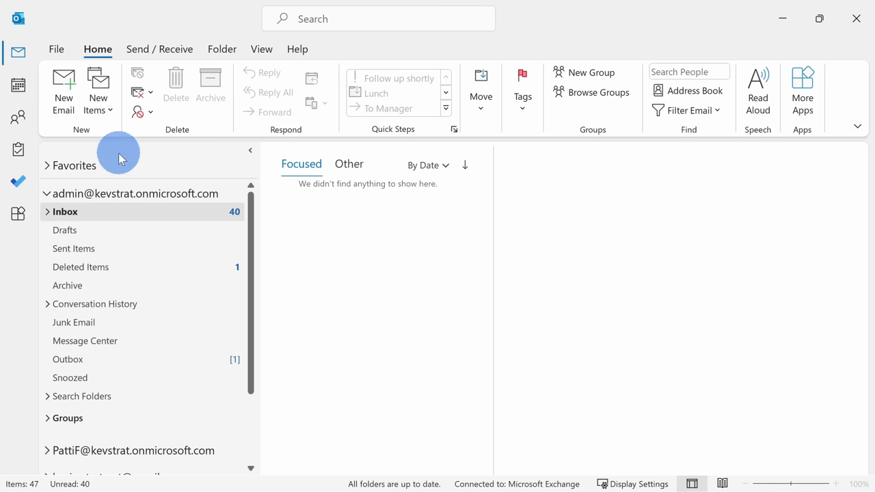
Open the Manage Rules & Alerts window from the Move menu.
left_click(480, 96)
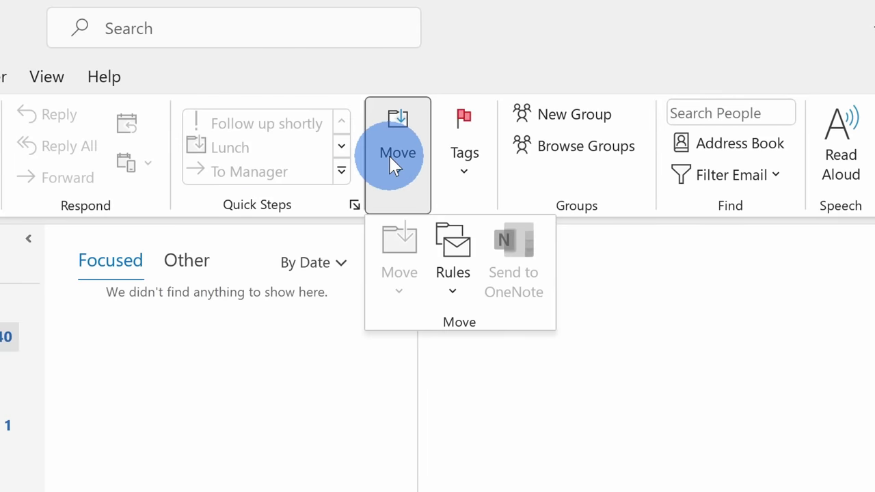
left_click(453, 273)
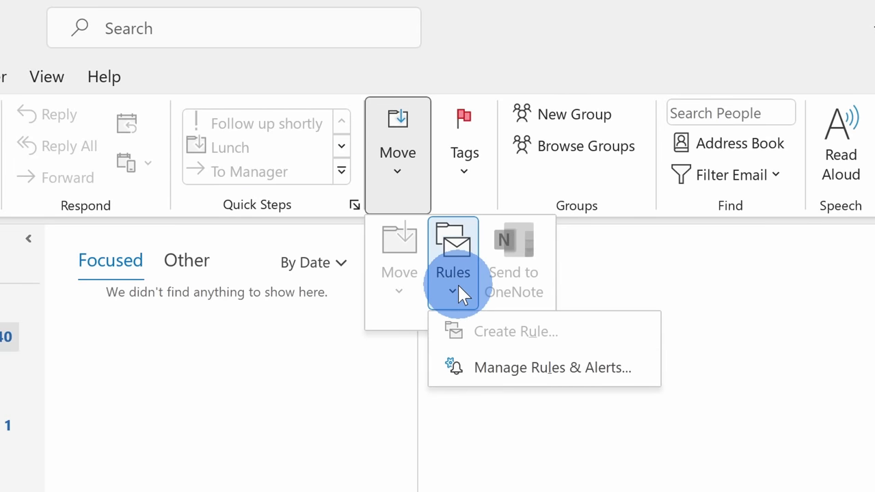
left_click(524, 369)
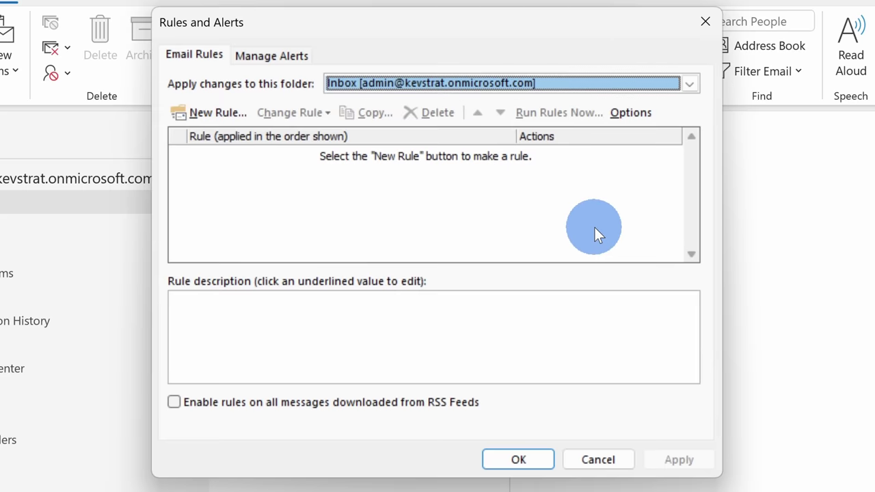
Start a new rule on messages I send, with no conditions, confirming it covers every message.
left_click(216, 110)
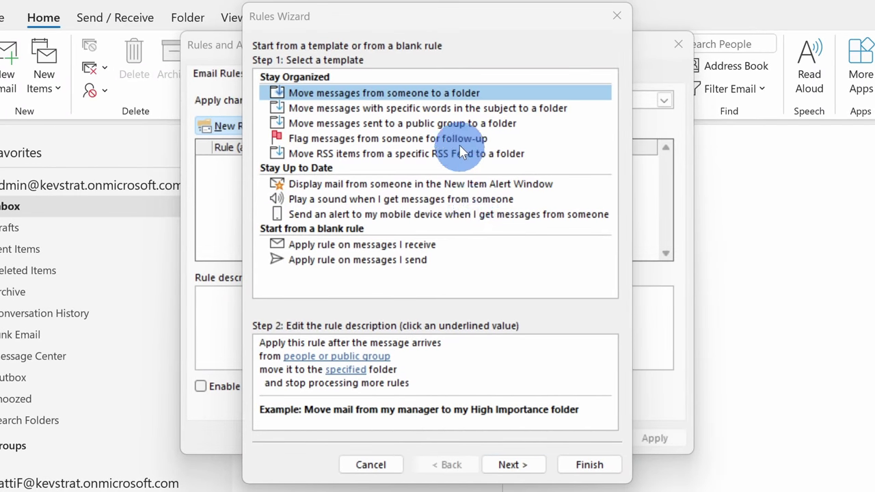
left_click(340, 260)
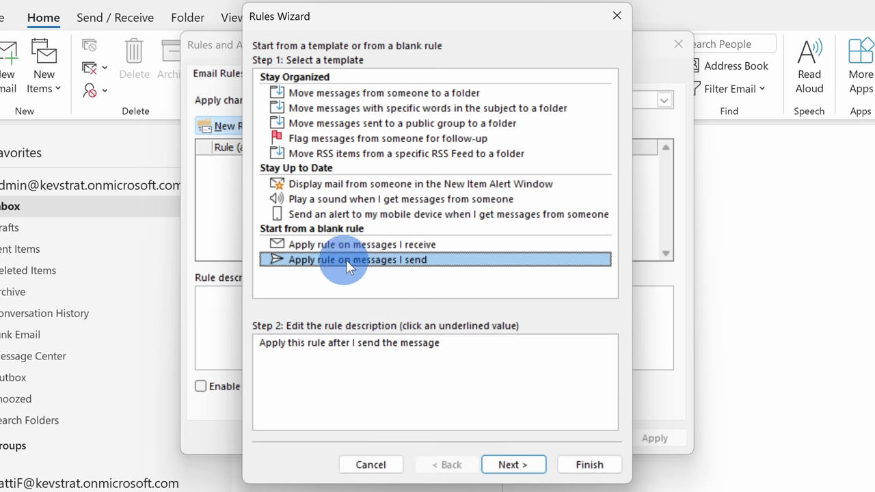
left_click(506, 465)
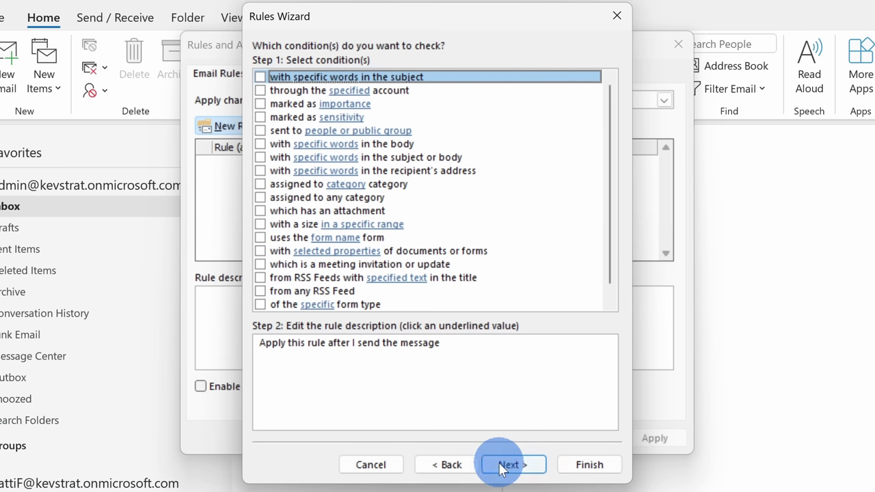
left_click(517, 451)
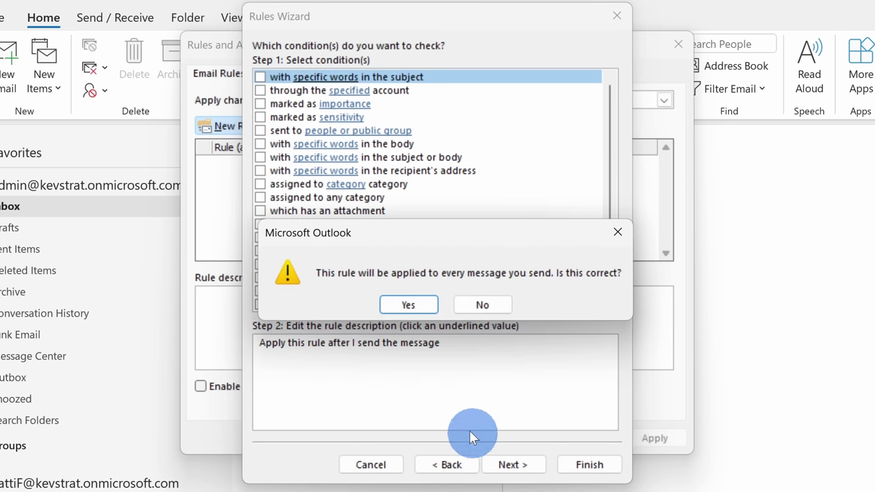
left_click(407, 304)
left_click(512, 267)
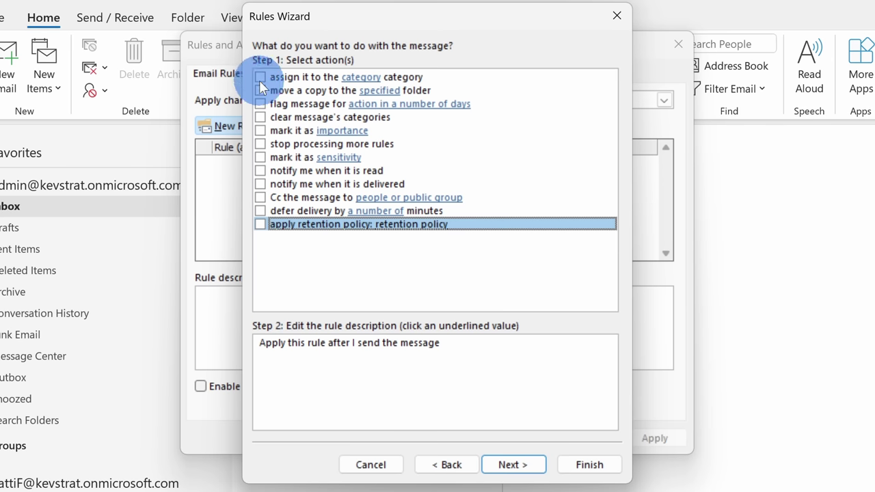
Give the rule the action 'defer delivery by 2 minutes' and continue to exceptions.
left_click(284, 210)
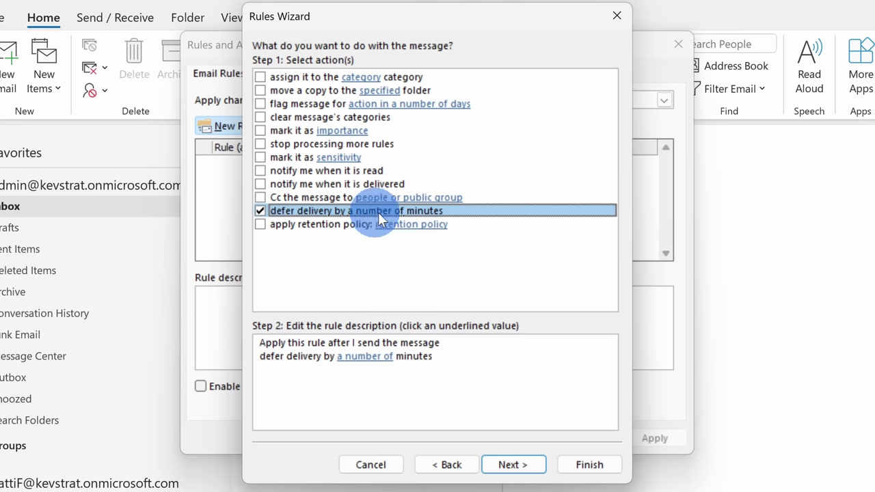
left_click(353, 357)
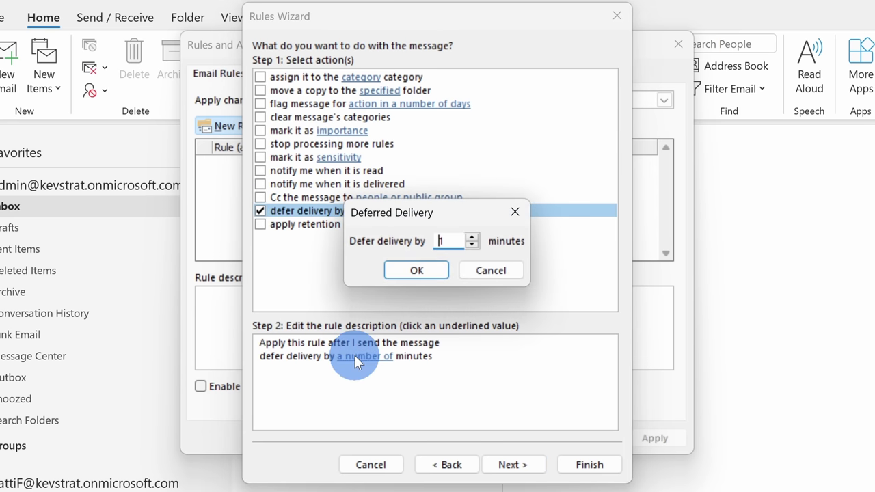
left_click(457, 242)
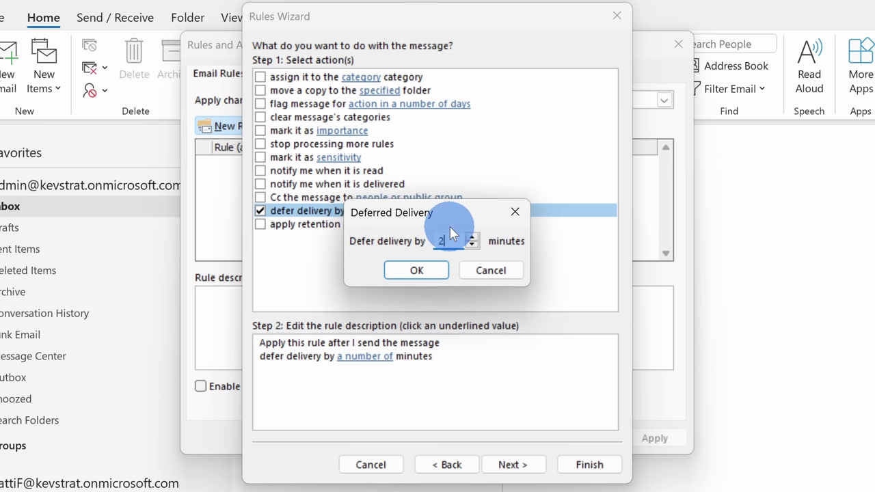
left_click(424, 270)
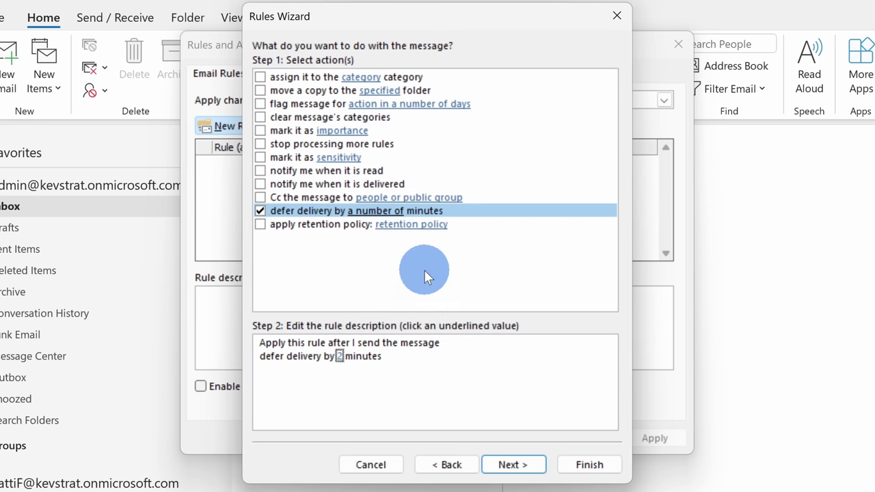
left_click(527, 470)
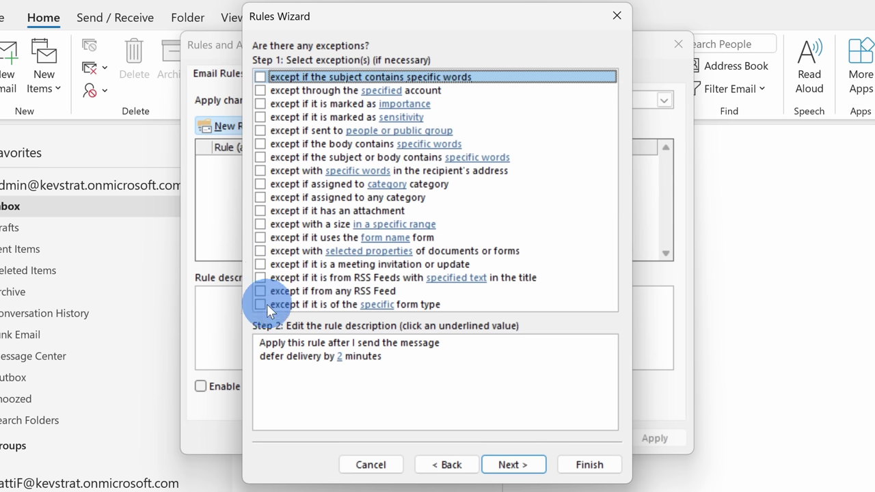
Skip the exceptions and continue to the rule's finishing page.
left_click(433, 404)
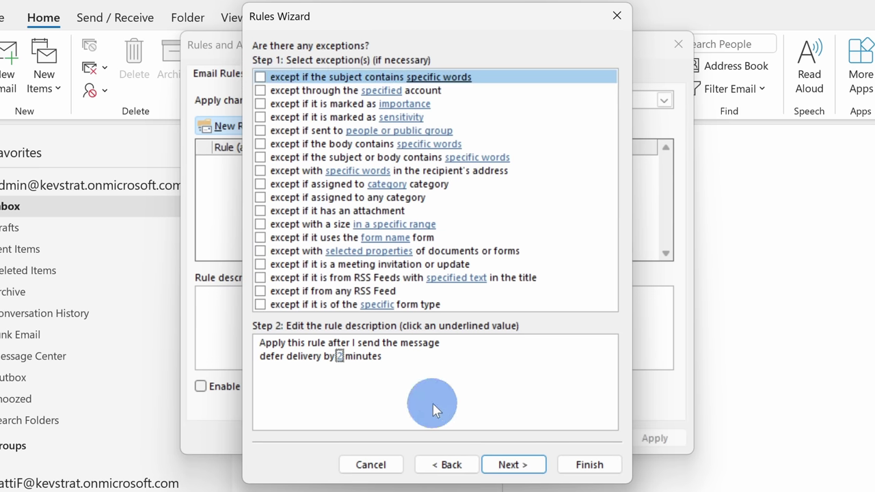
left_click(522, 466)
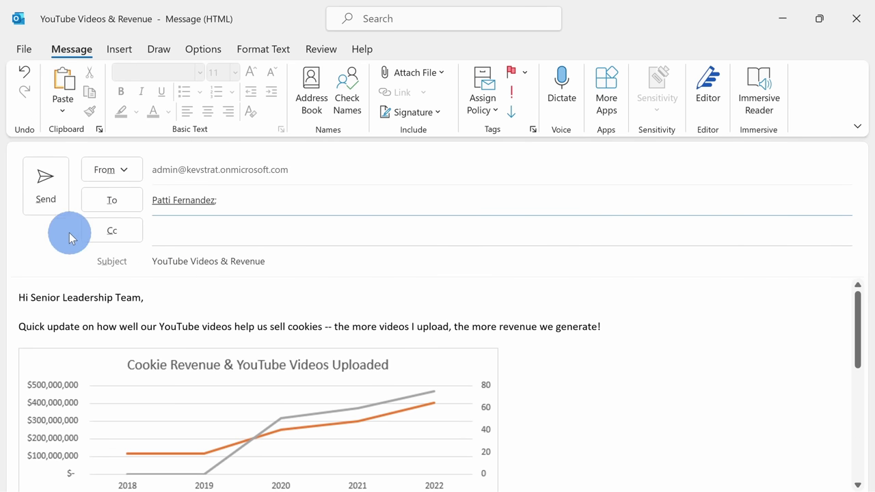
Send the 'YouTube Videos & Revenue' message, reopen it from the Outbox to check it, and send again.
left_click(45, 185)
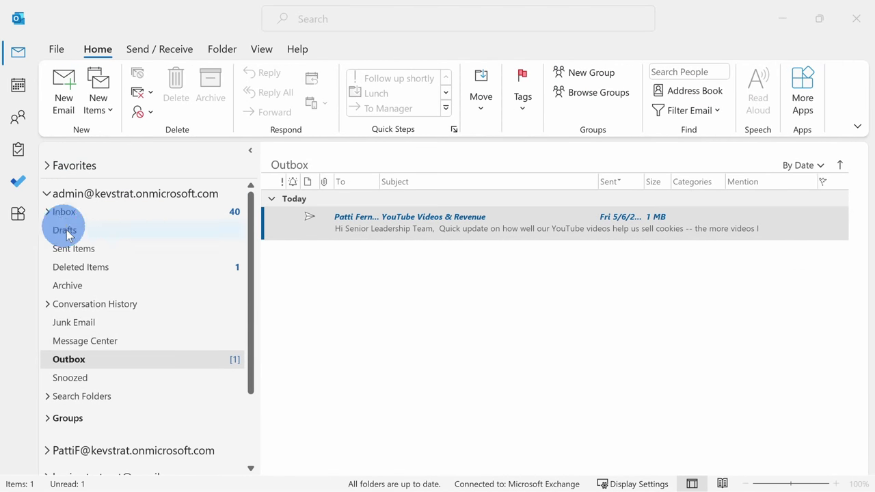
double_click(434, 227)
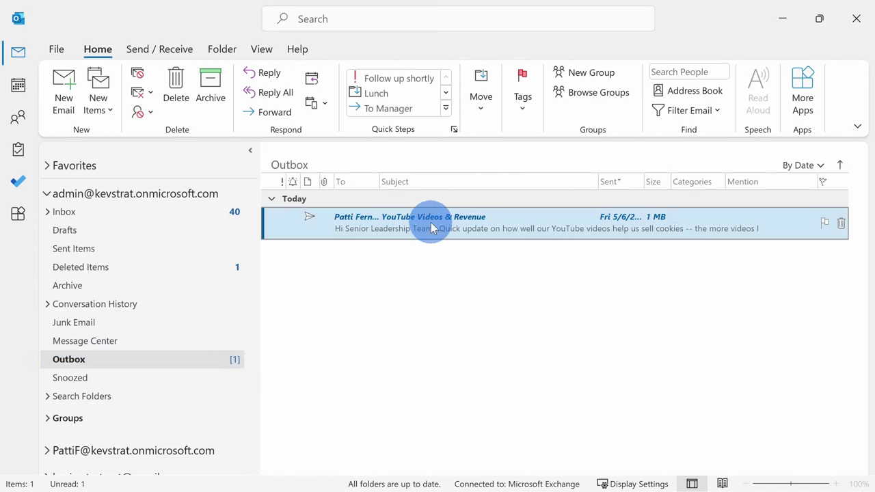
scroll(154, 344, "down", 10)
scroll(154, 344, "up", 10)
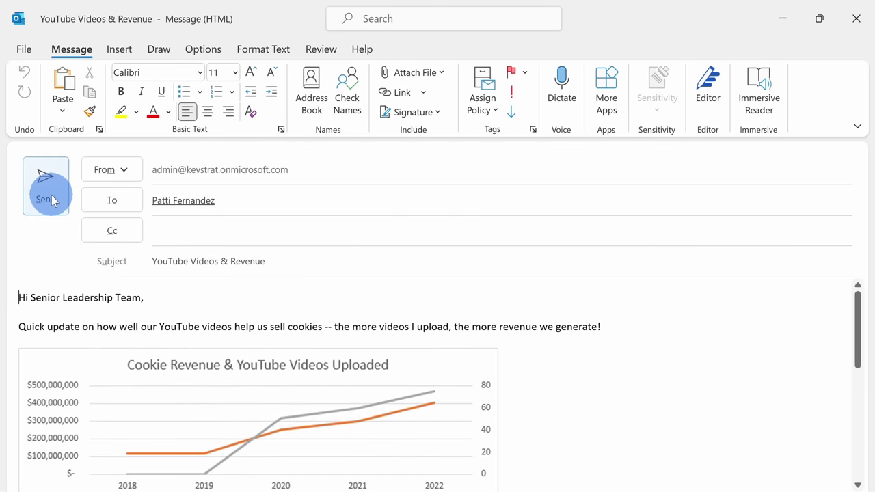
left_click(50, 196)
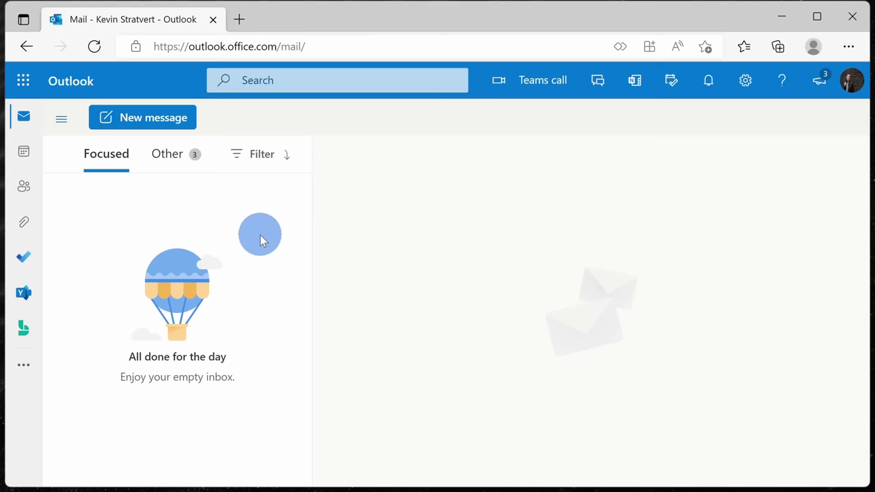
In Outlook web settings under Mail > Compose and reply, set Undo send to 10 seconds.
left_click(746, 83)
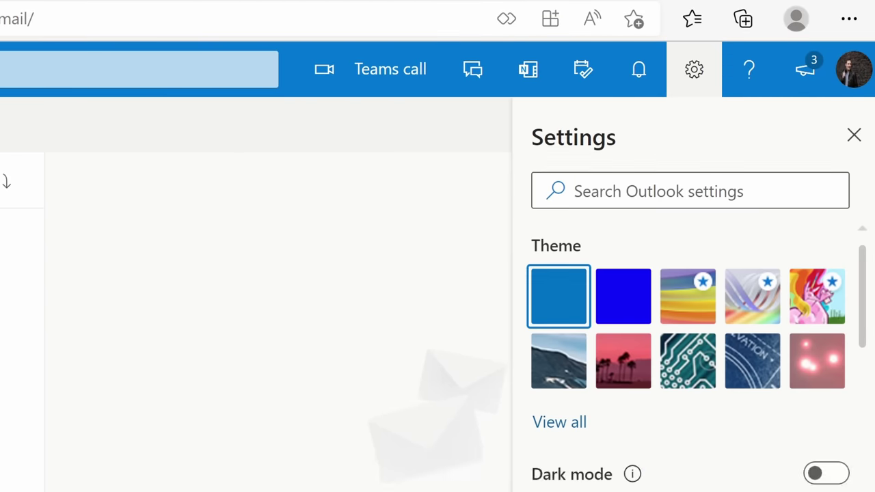
left_click(655, 491)
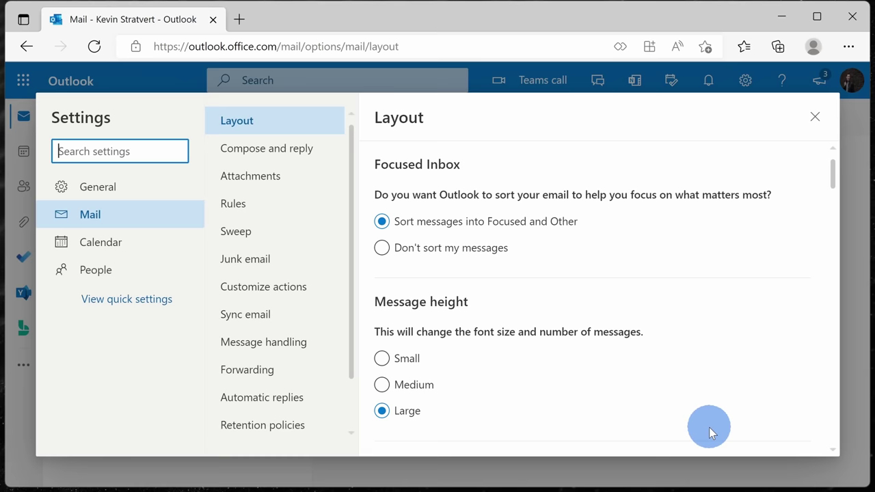
left_click(272, 156)
mouse_move(831, 188)
left_mouse_down()
mouse_move(836, 326)
mouse_move(747, 320)
left_mouse_up()
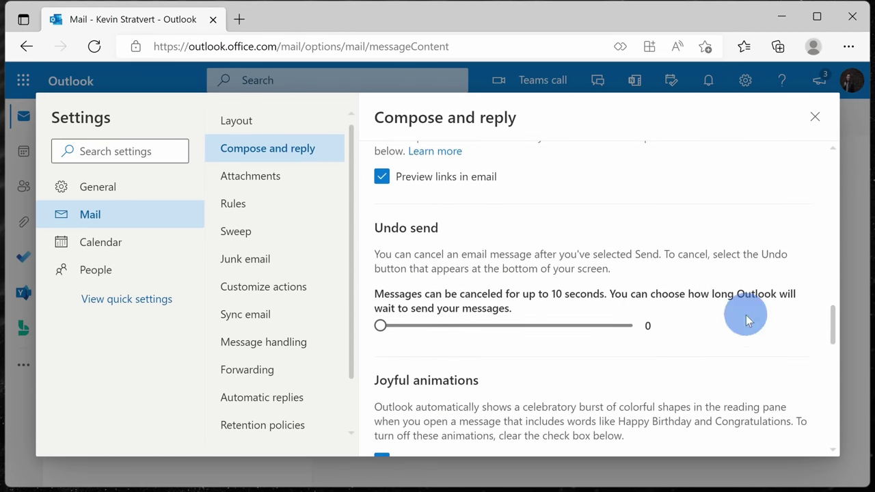
left_click_drag(381, 325, 504, 326)
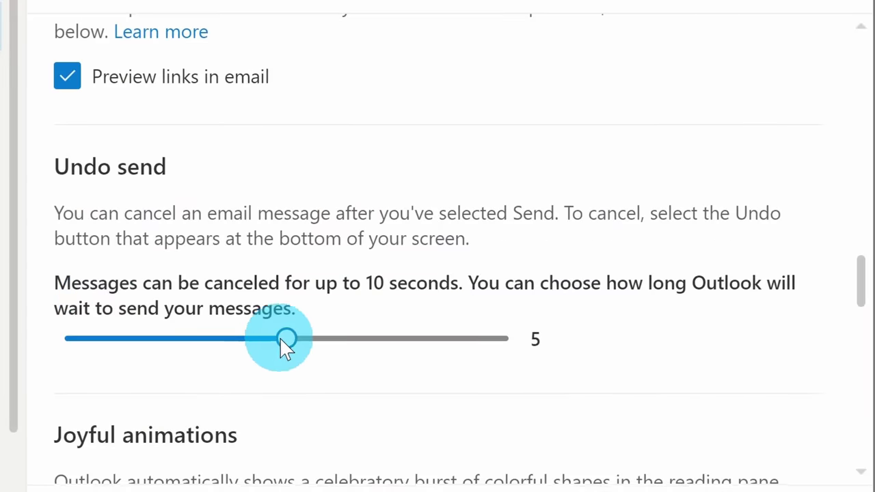
left_click_drag(286, 342, 578, 348)
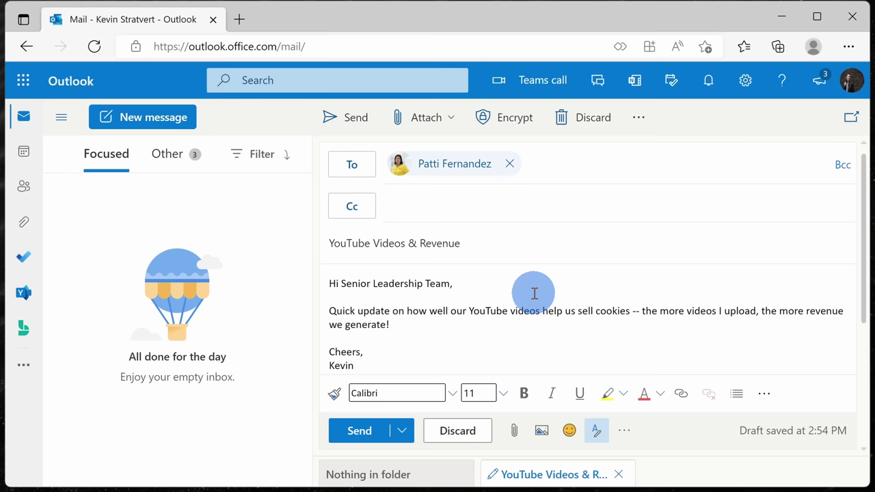
Send the 'YouTube Videos & Revenue' draft and immediately undo the send.
left_click(354, 118)
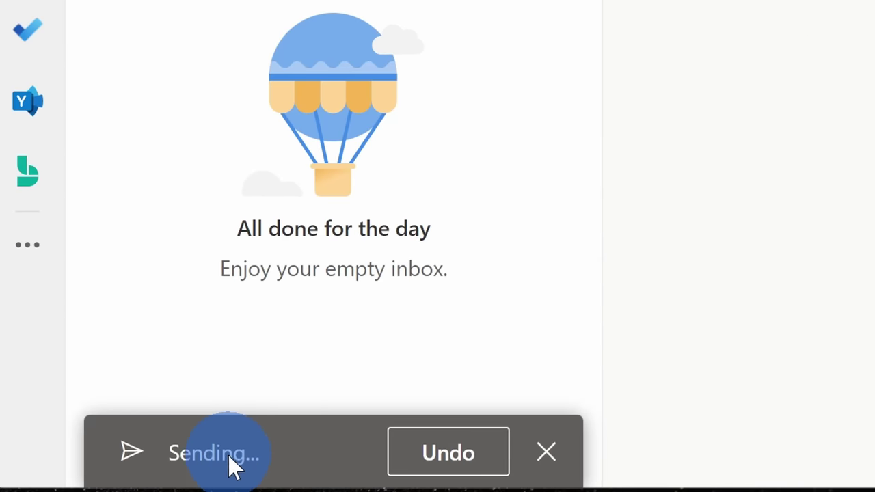
left_click(438, 463)
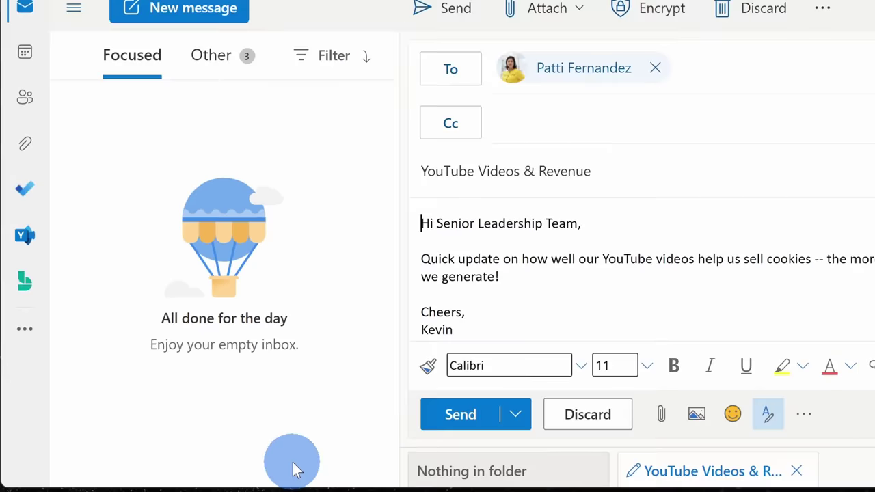